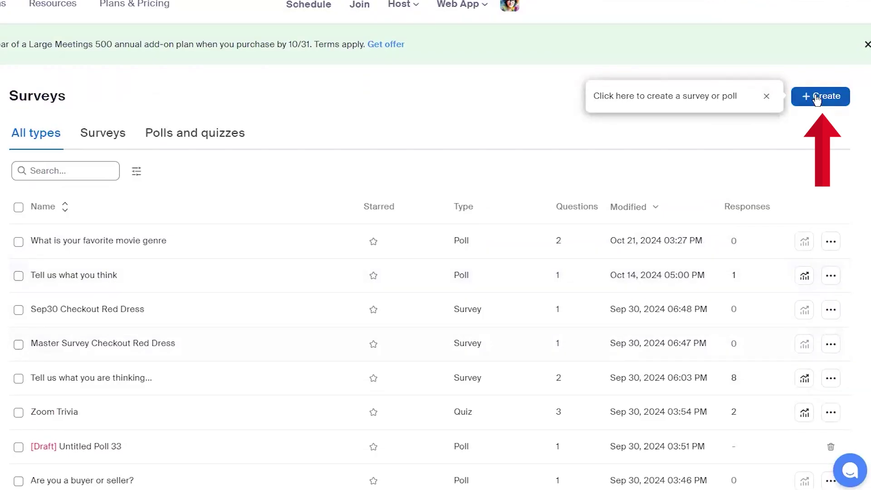
# Step: Create a new poll and title it "Zoom Trivia"
pyautogui.click(817, 100)
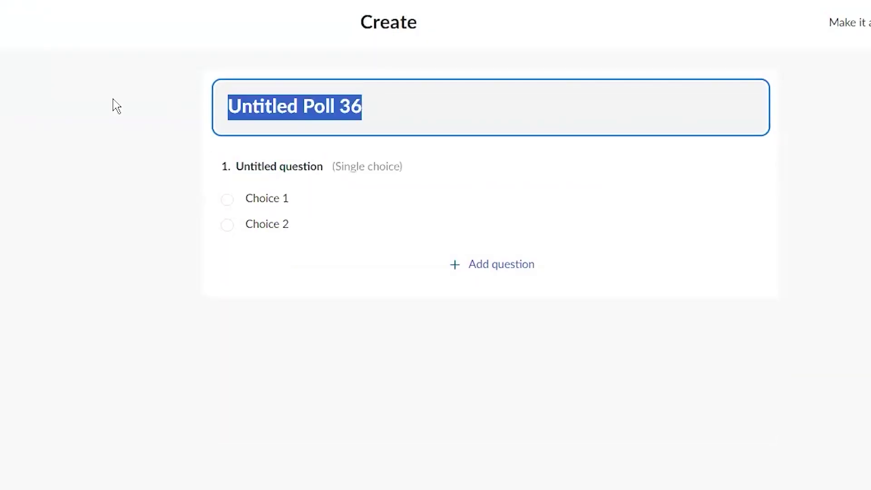
pyautogui.write('Zoom Trivia')
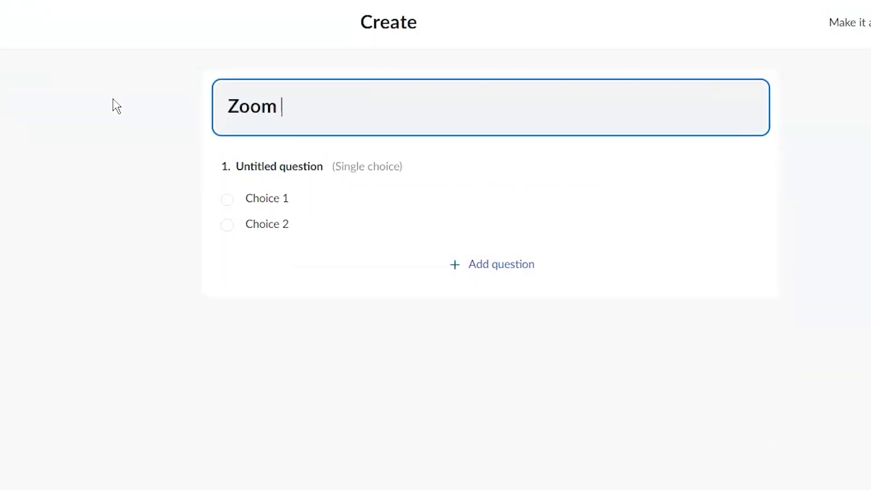
# Step: Set the first question's text to "Which type of poll question let's your participants pick all that apply?"
pyautogui.click(355, 167)
pyautogui.hotkey('ctrl', 'a')
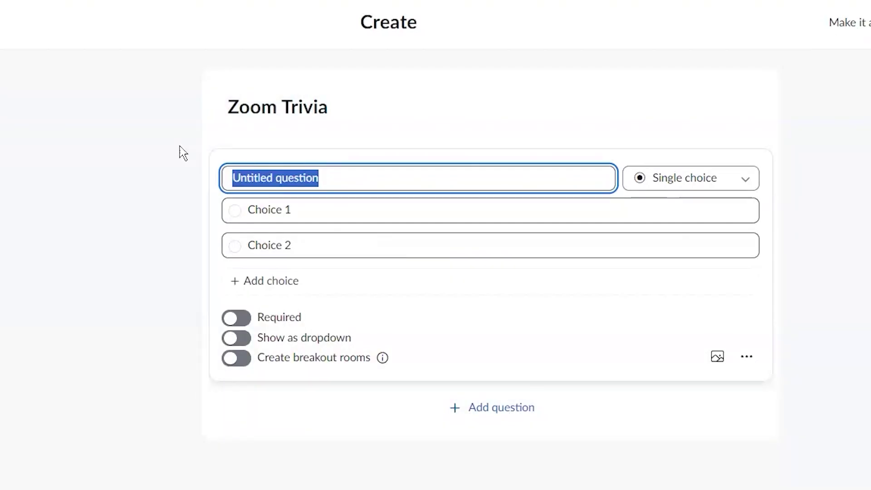
pyautogui.write('Which type o')
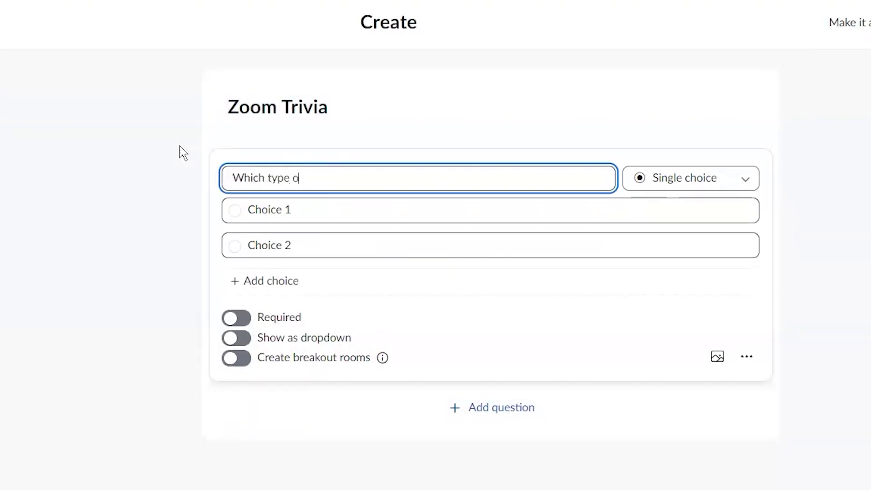
pyautogui.write("f poll question let's you pi")
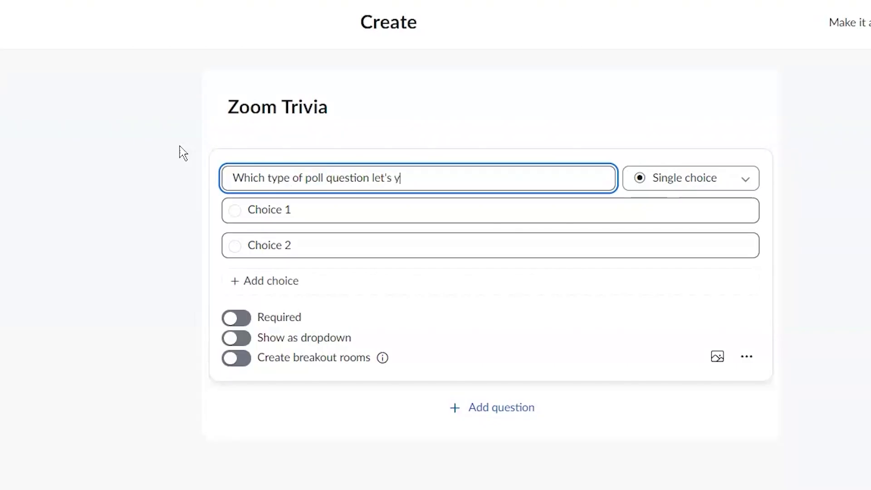
pyautogui.press('BackSpace')
pyautogui.press('BackSpace')
pyautogui.press('BackSpace')
pyautogui.write('r participants pick multik')
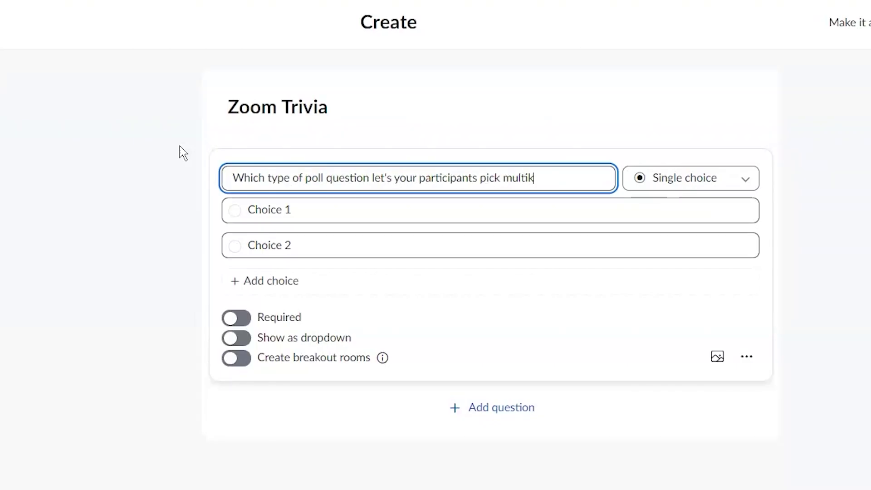
pyautogui.press('BackSpace')
pyautogui.press('BackSpace')
pyautogui.press('BackSpace')
pyautogui.press('BackSpace')
pyautogui.press('BackSpace')
pyautogui.press('BackSpace')
pyautogui.write('all that apply?')
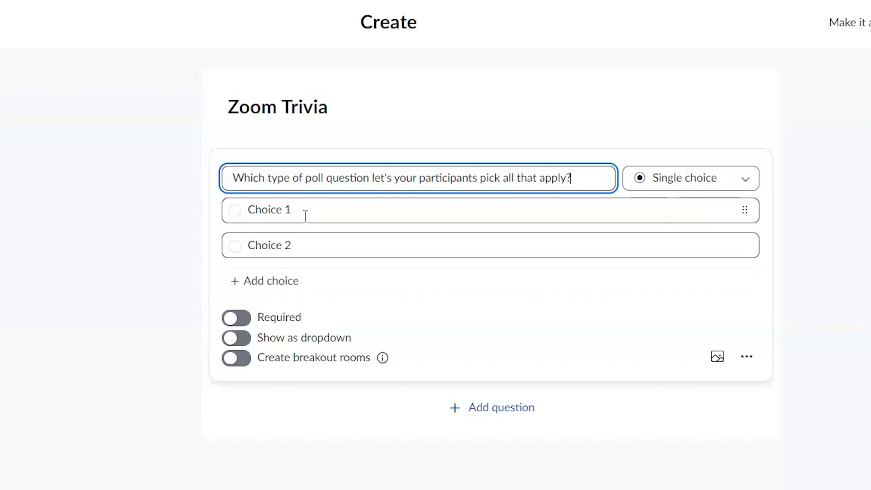
# Step: Name the first answer choice "Single Choice"
pyautogui.click(237, 208)
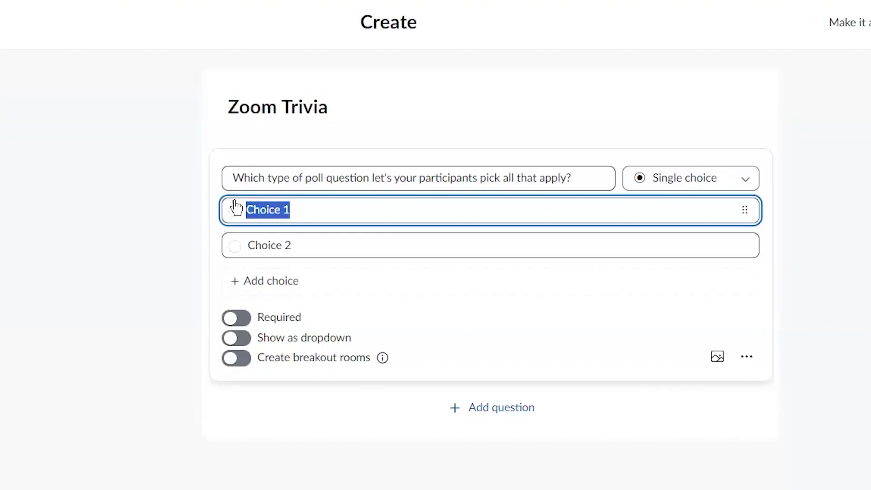
pyautogui.write("'sing")
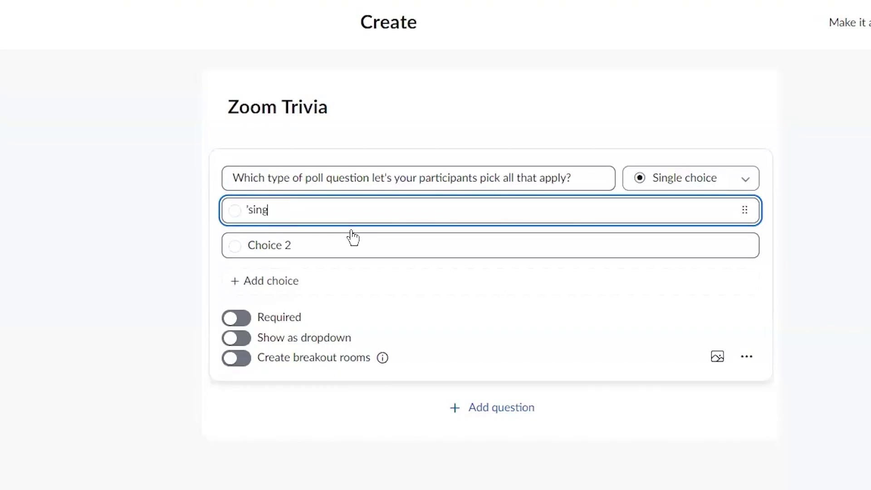
pyautogui.press('BackSpace')
pyautogui.press('BackSpace')
pyautogui.press('BackSpace')
pyautogui.press('BackSpace')
pyautogui.press('BackSpace')
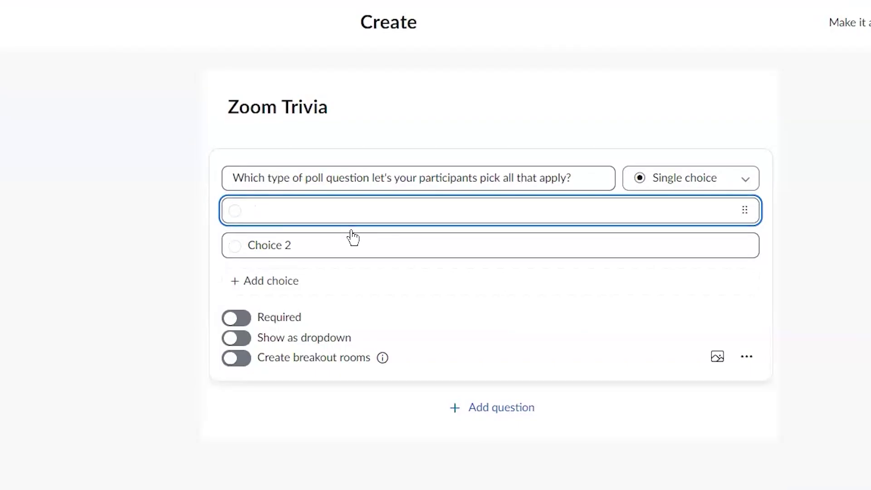
pyautogui.write('S')
pyautogui.press('BackSpace')
pyautogui.write('Single Choices')
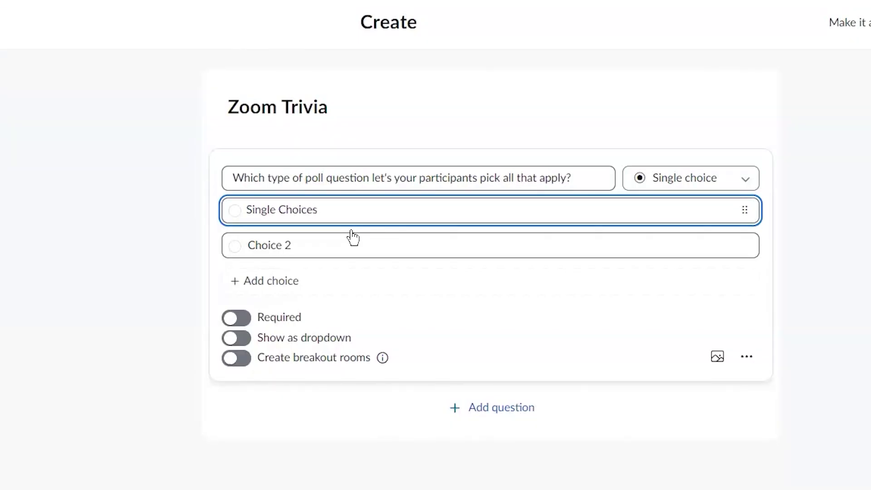
pyautogui.press('BackSpace')
# Step: Name the second answer choice "Fill in the Blank" and add a third choice, "Multiple Choice"
pyautogui.click(737, 186)
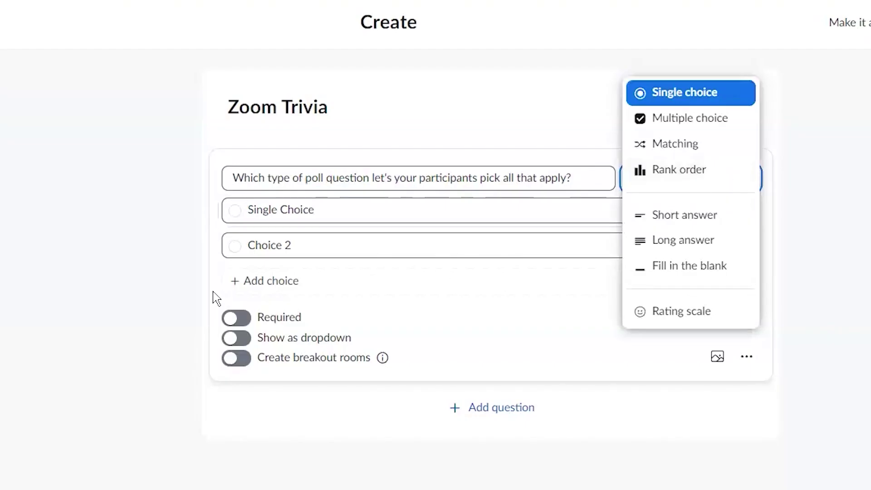
pyautogui.click(301, 245)
pyautogui.moveTo(301, 245); pyautogui.dragTo(177, 252)
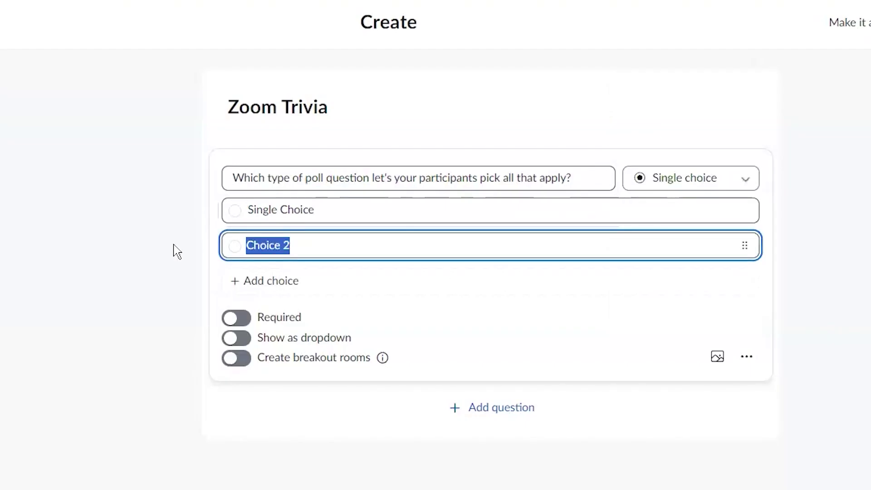
pyautogui.write('Fill in the')
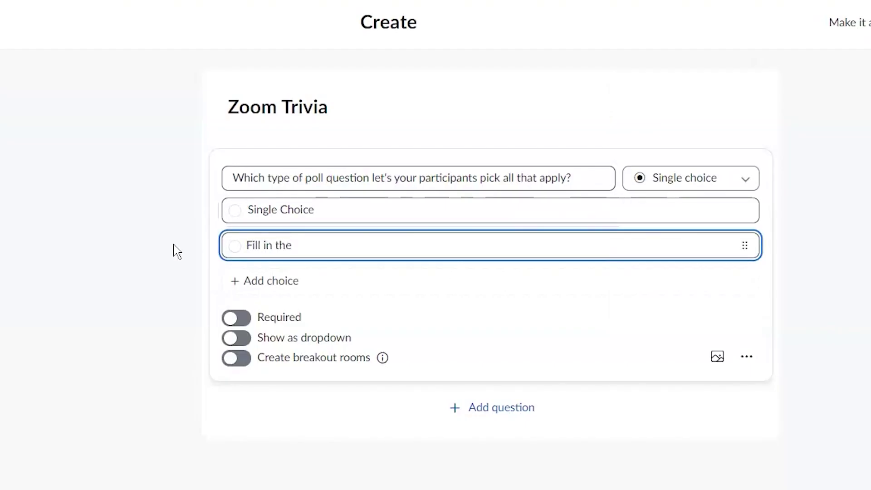
pyautogui.write(' Blank')
pyautogui.press('Return')
pyautogui.write('Muyl')
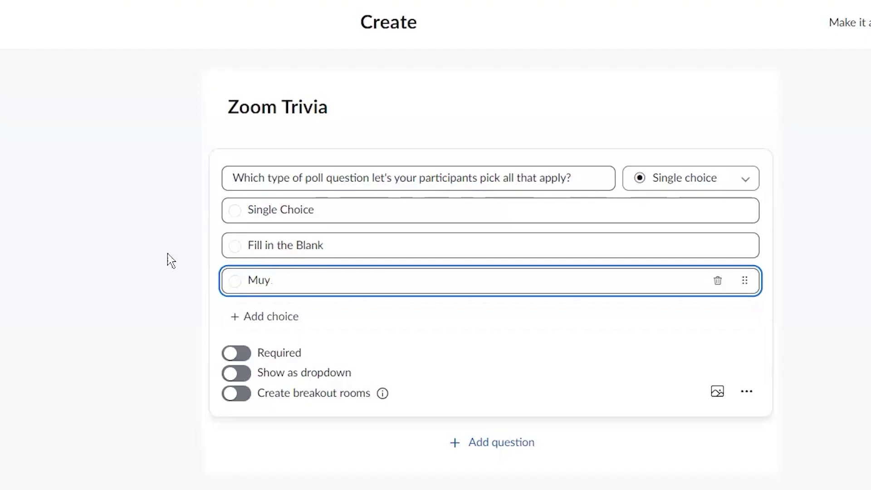
pyautogui.write('iple Choice')
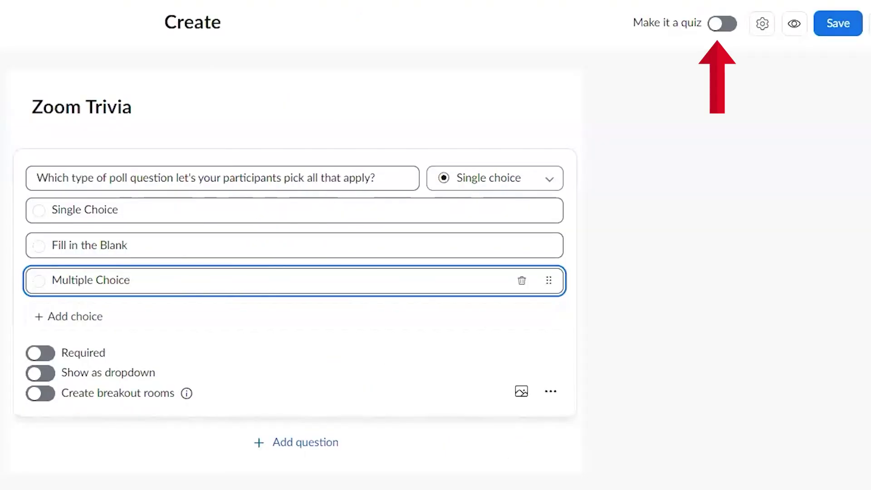
# Step: Turn the poll into a quiz and set "Multiple Choice" as the first question's correct answer
pyautogui.click(671, 83)
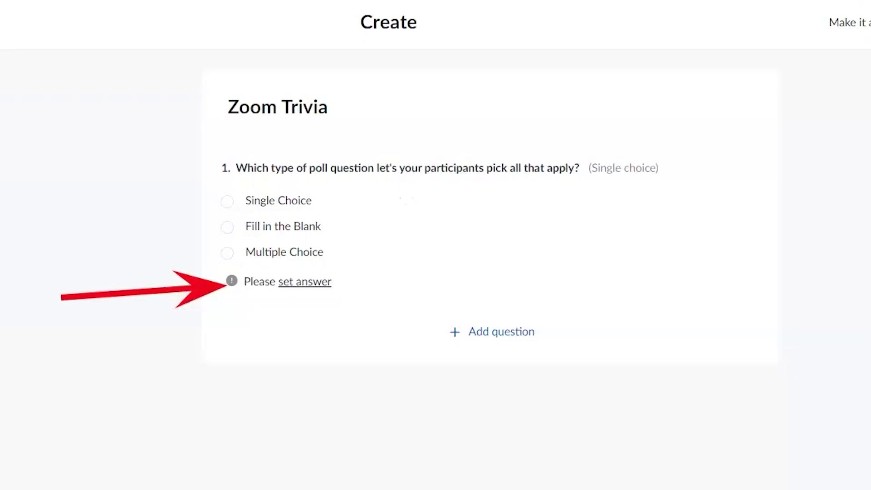
pyautogui.click(305, 282)
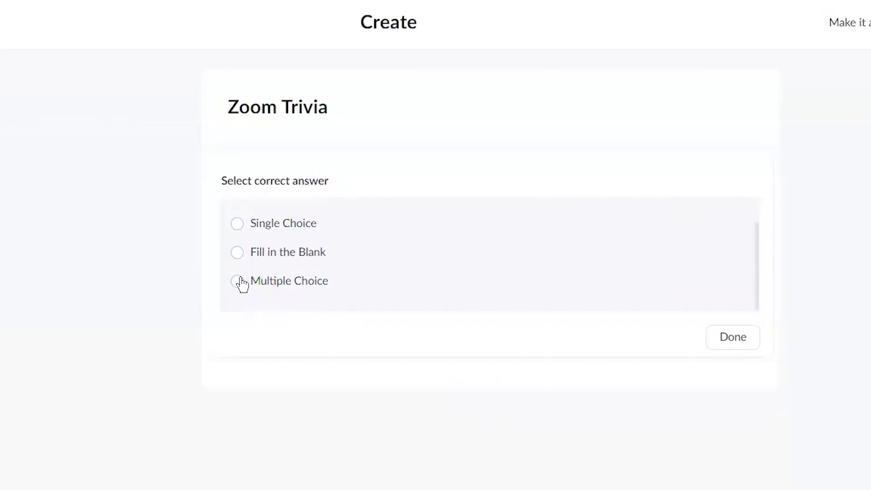
pyautogui.click(266, 288)
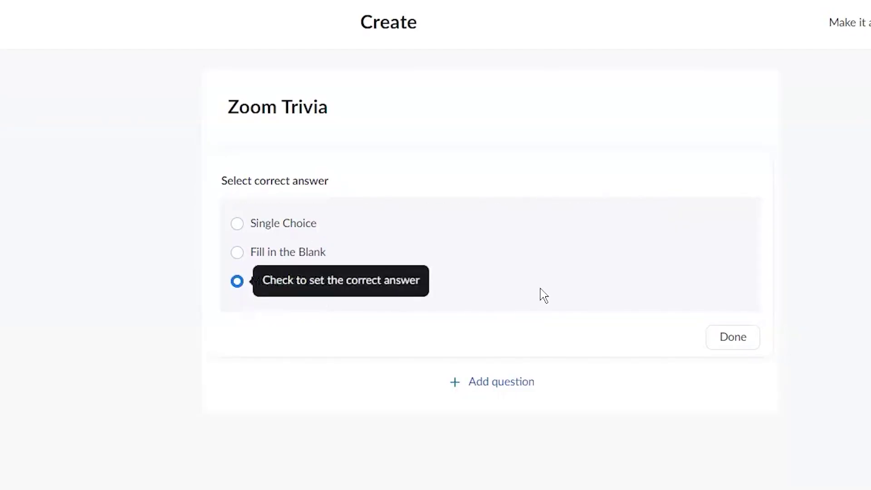
pyautogui.click(732, 346)
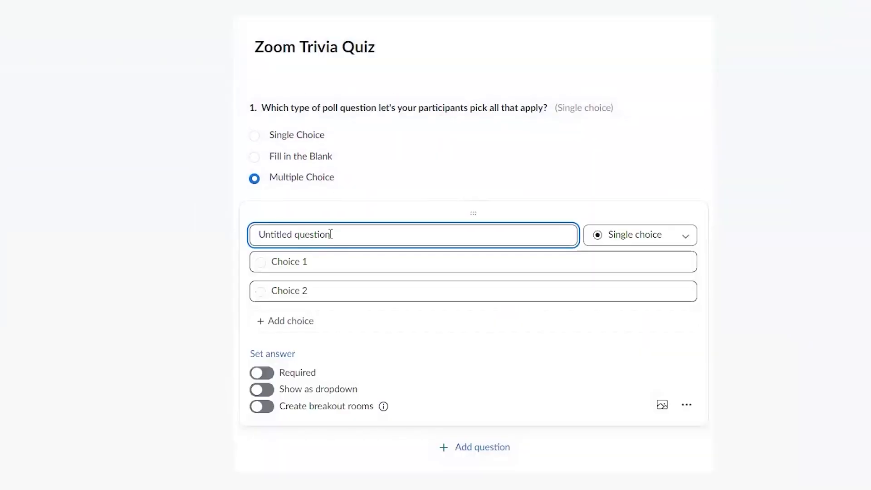
# Step: Set the second question's text to "In Reactions, which row of icons creates animated emojis?"
pyautogui.hotkey('ctrl', 'a')
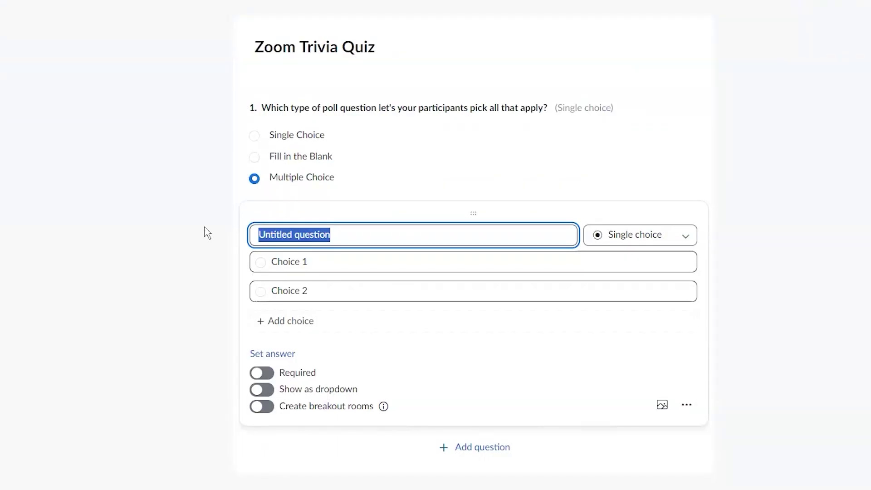
pyautogui.write('In Rea')
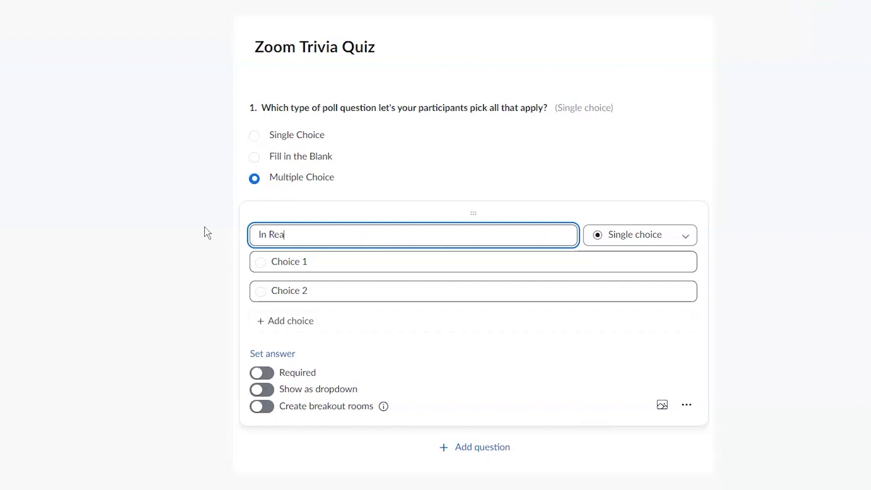
pyautogui.write('ctions, which row of')
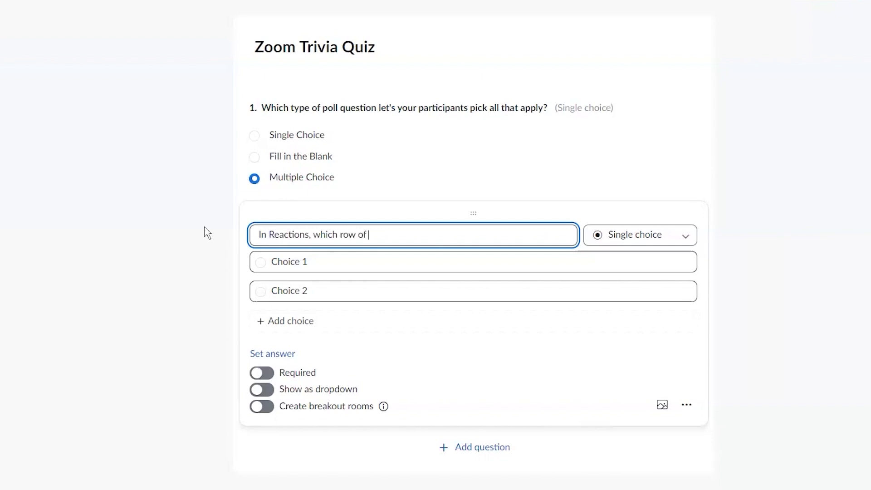
pyautogui.write(' icons creates animated e')
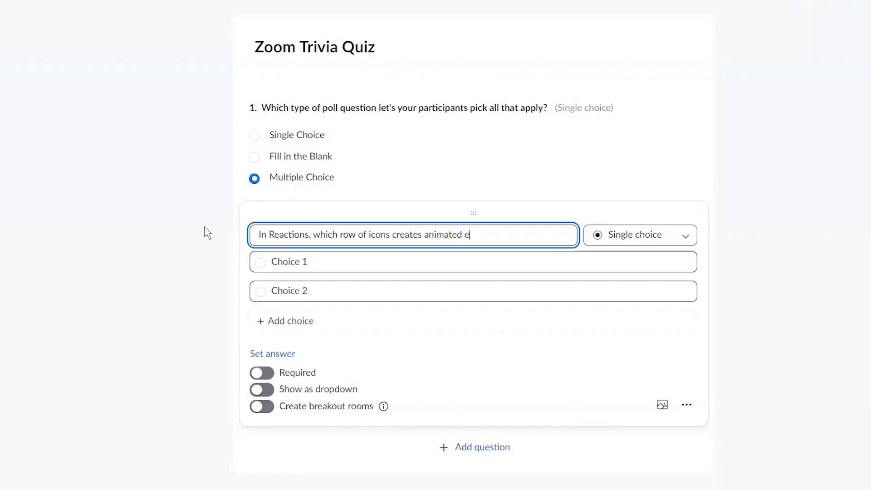
pyautogui.write('mojis?')
# Step: Give the second question the three answer choices "Top", "Middle" and "Bottom"
pyautogui.press('Tab')
pyautogui.write('Firs')
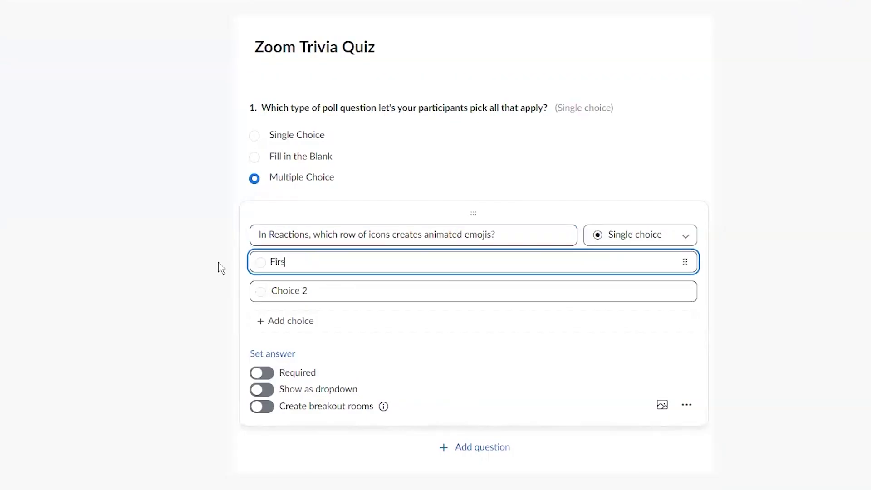
pyautogui.press('Tab')
pyautogui.hotkey('shift', 'Tab')
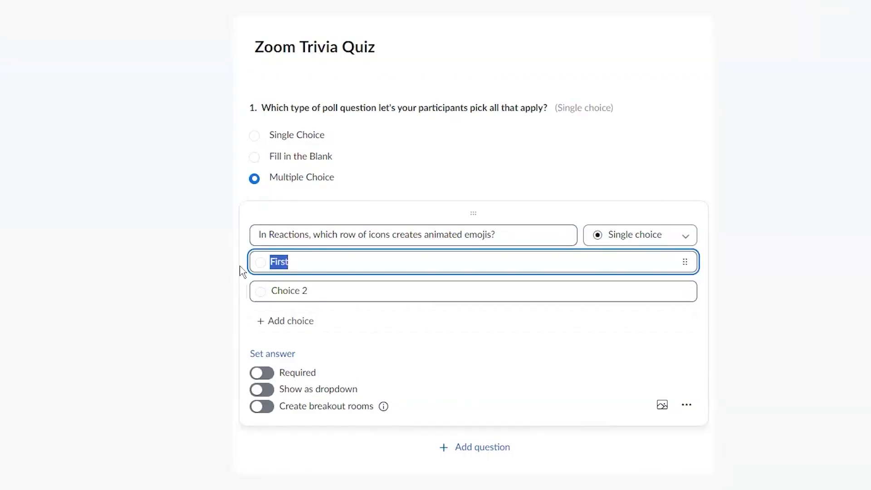
pyautogui.write('Topc')
pyautogui.press('BackSpace')
pyautogui.press('Tab')
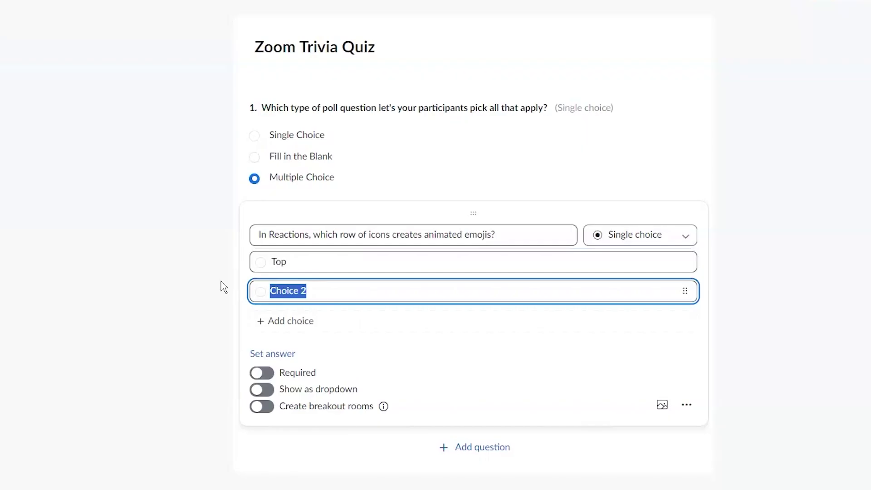
pyautogui.write('Middle')
pyautogui.press('Return')
pyautogui.write('Bottom')
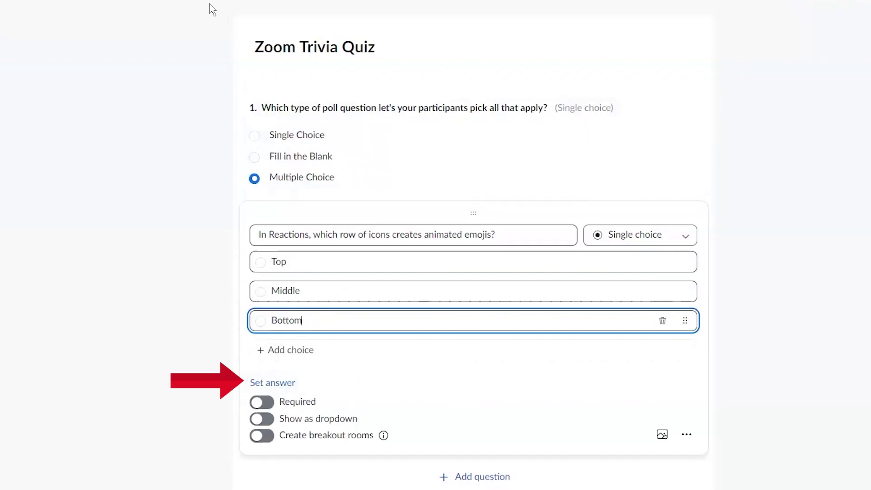
# Step: Set "Top" as the correct answer for the animated emojis question
pyautogui.click(243, 383)
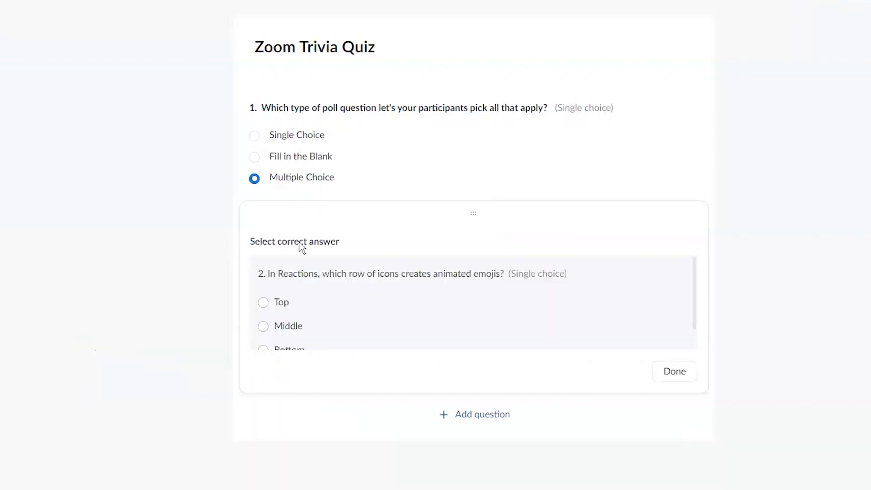
pyautogui.click(263, 302)
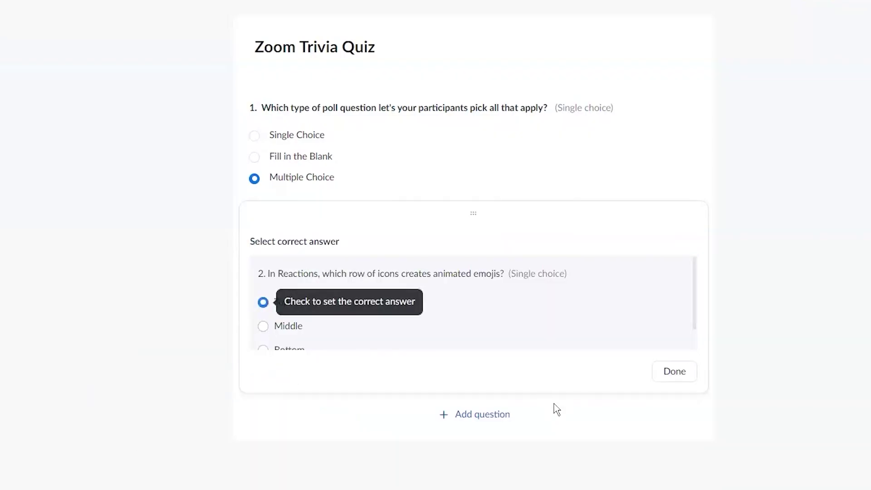
pyautogui.click(673, 372)
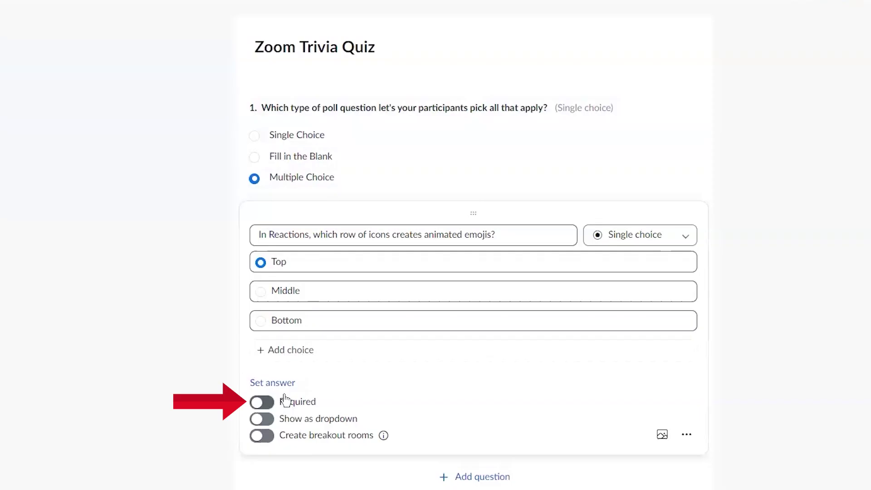
# Step: Make both quiz questions required and save the quiz
pyautogui.click(267, 403)
pyautogui.moveTo(672, 175)
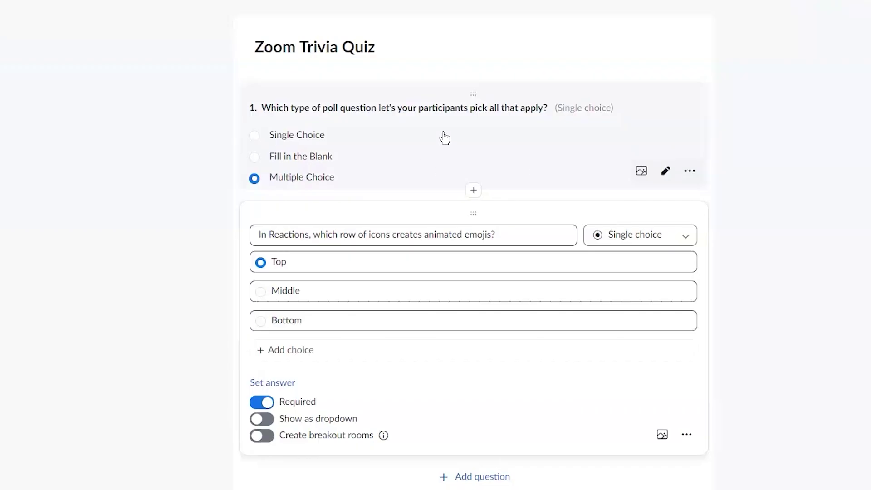
pyautogui.click(669, 178)
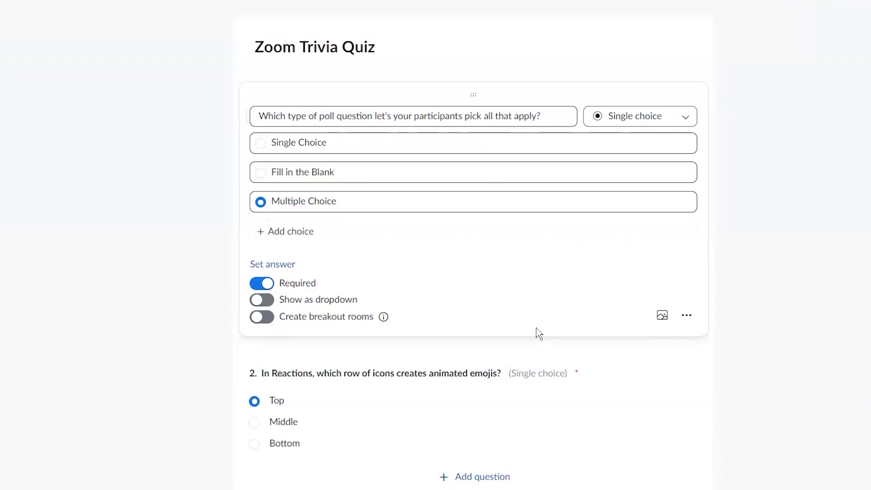
pyautogui.click(838, 23)
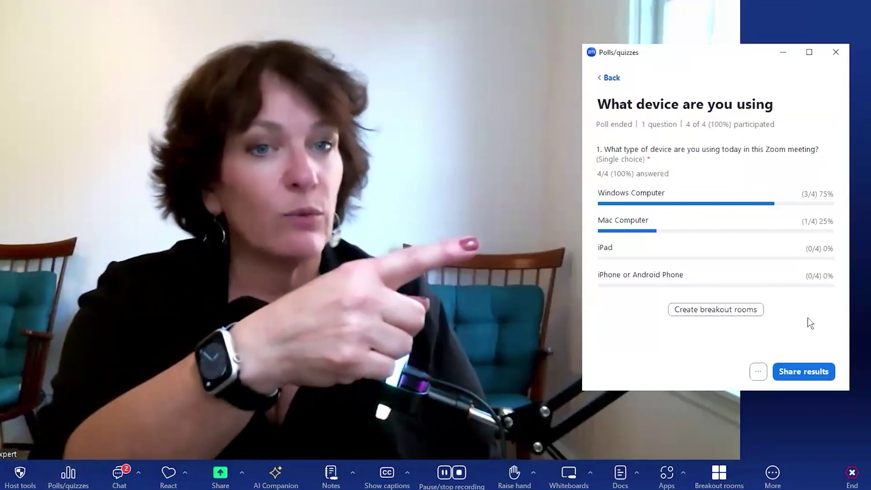
# Step: Return from the device poll's results to the meeting's list of polls and search it for "quiz"
pyautogui.click(611, 77)
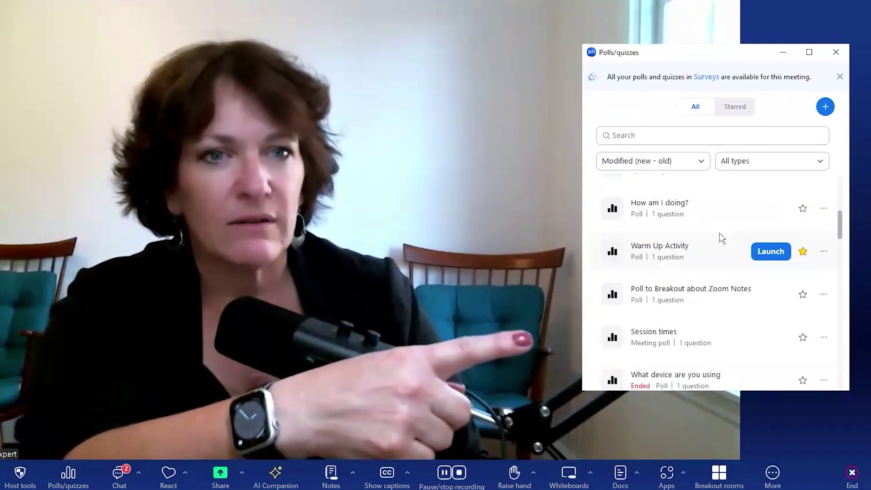
pyautogui.click(648, 133)
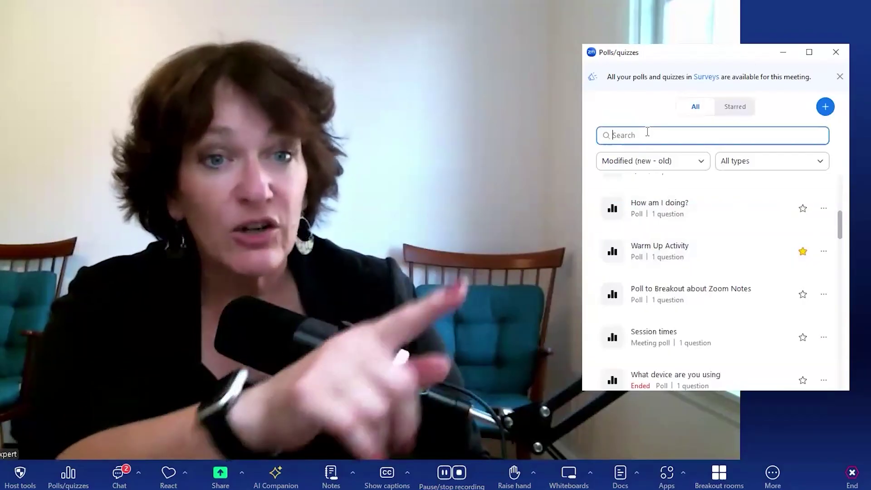
pyautogui.write('quiz')
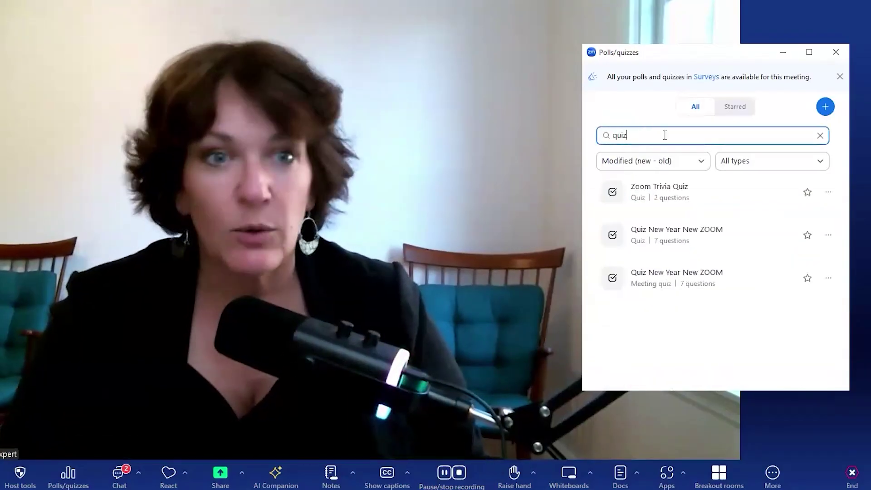